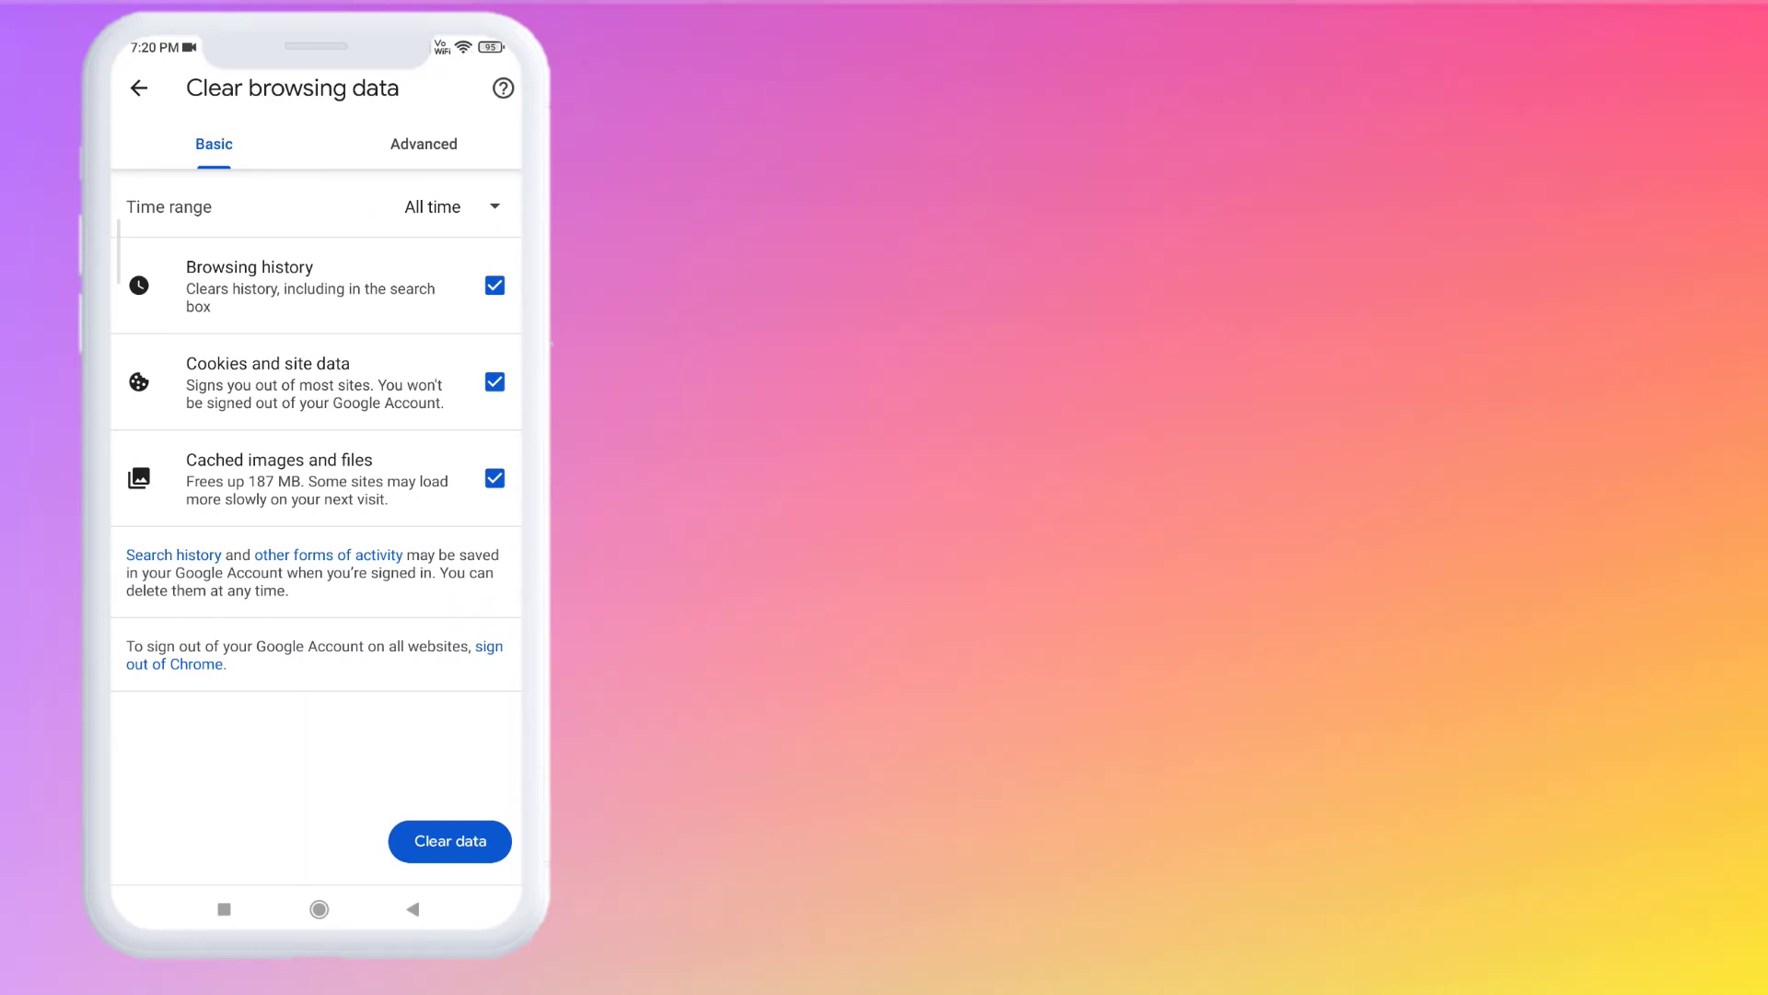
- Set Chrome's clear-browsing-data time range to All time
{"action": "left_click", "coordinate": [451, 206]}
{"action": "left_click", "coordinate": [367, 462]}
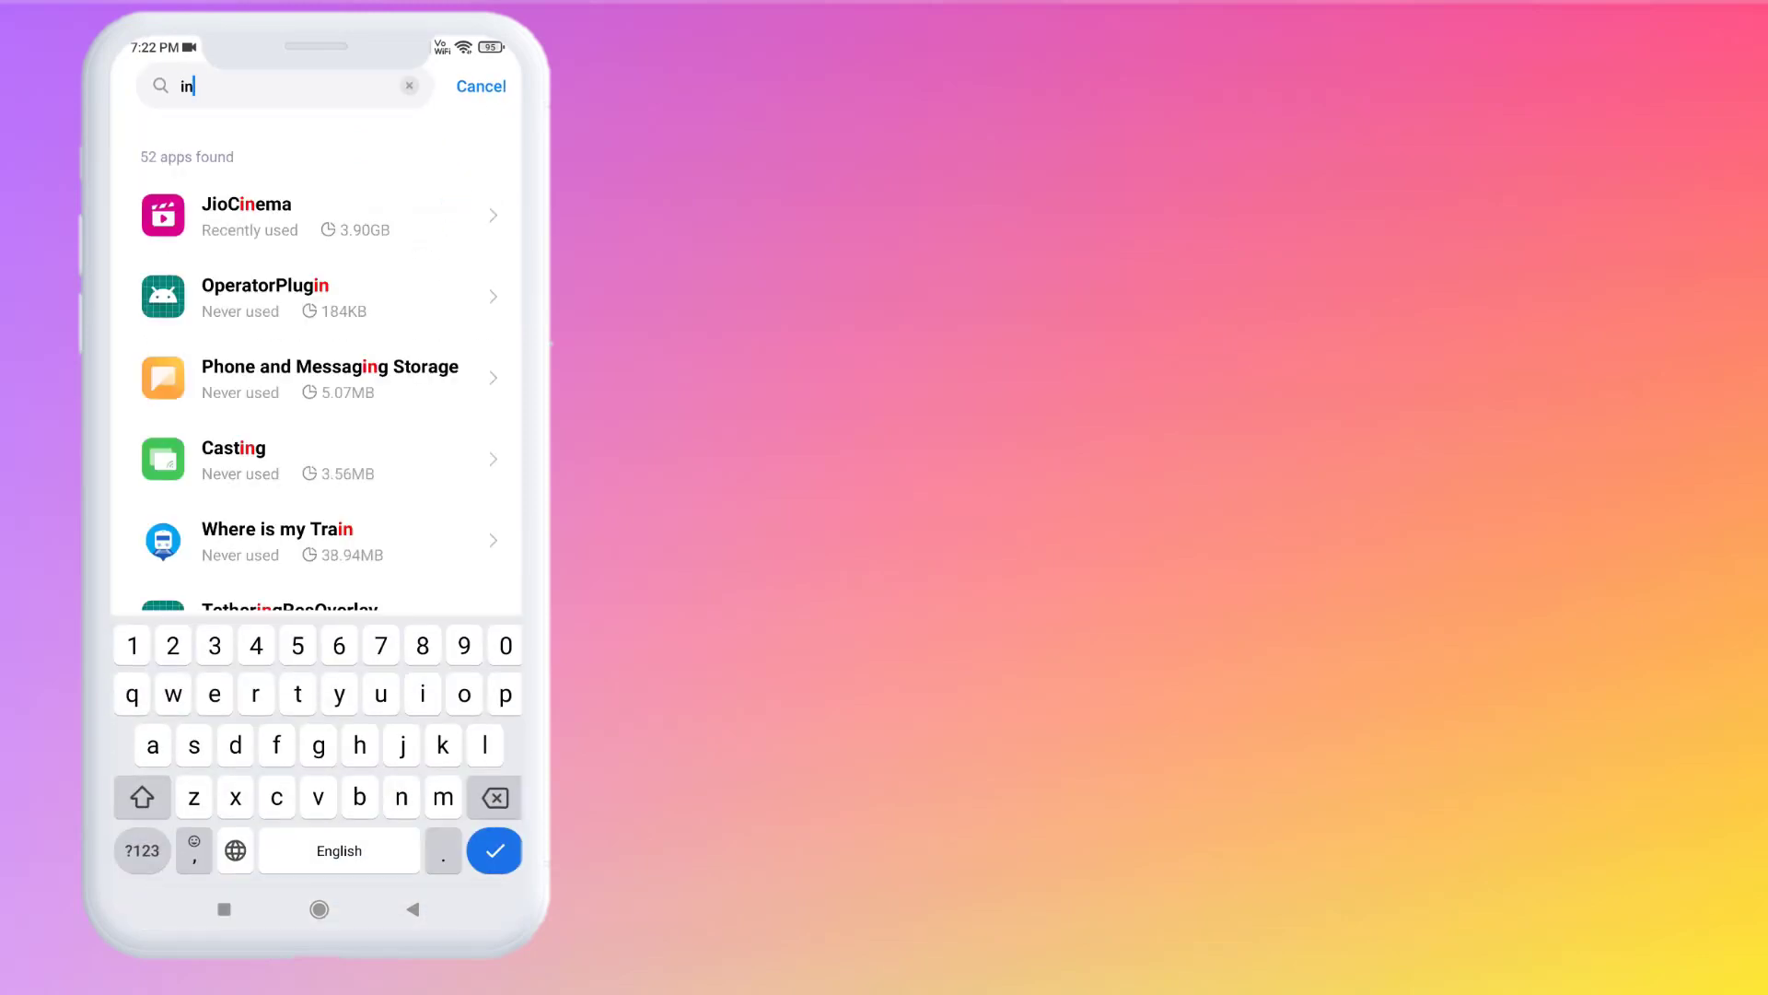
{"action": "type", "text": "s"}
- Clear Instagram's cache, then open its Wi-Fi and mobile data restriction options
{"action": "left_click", "coordinate": [276, 373]}
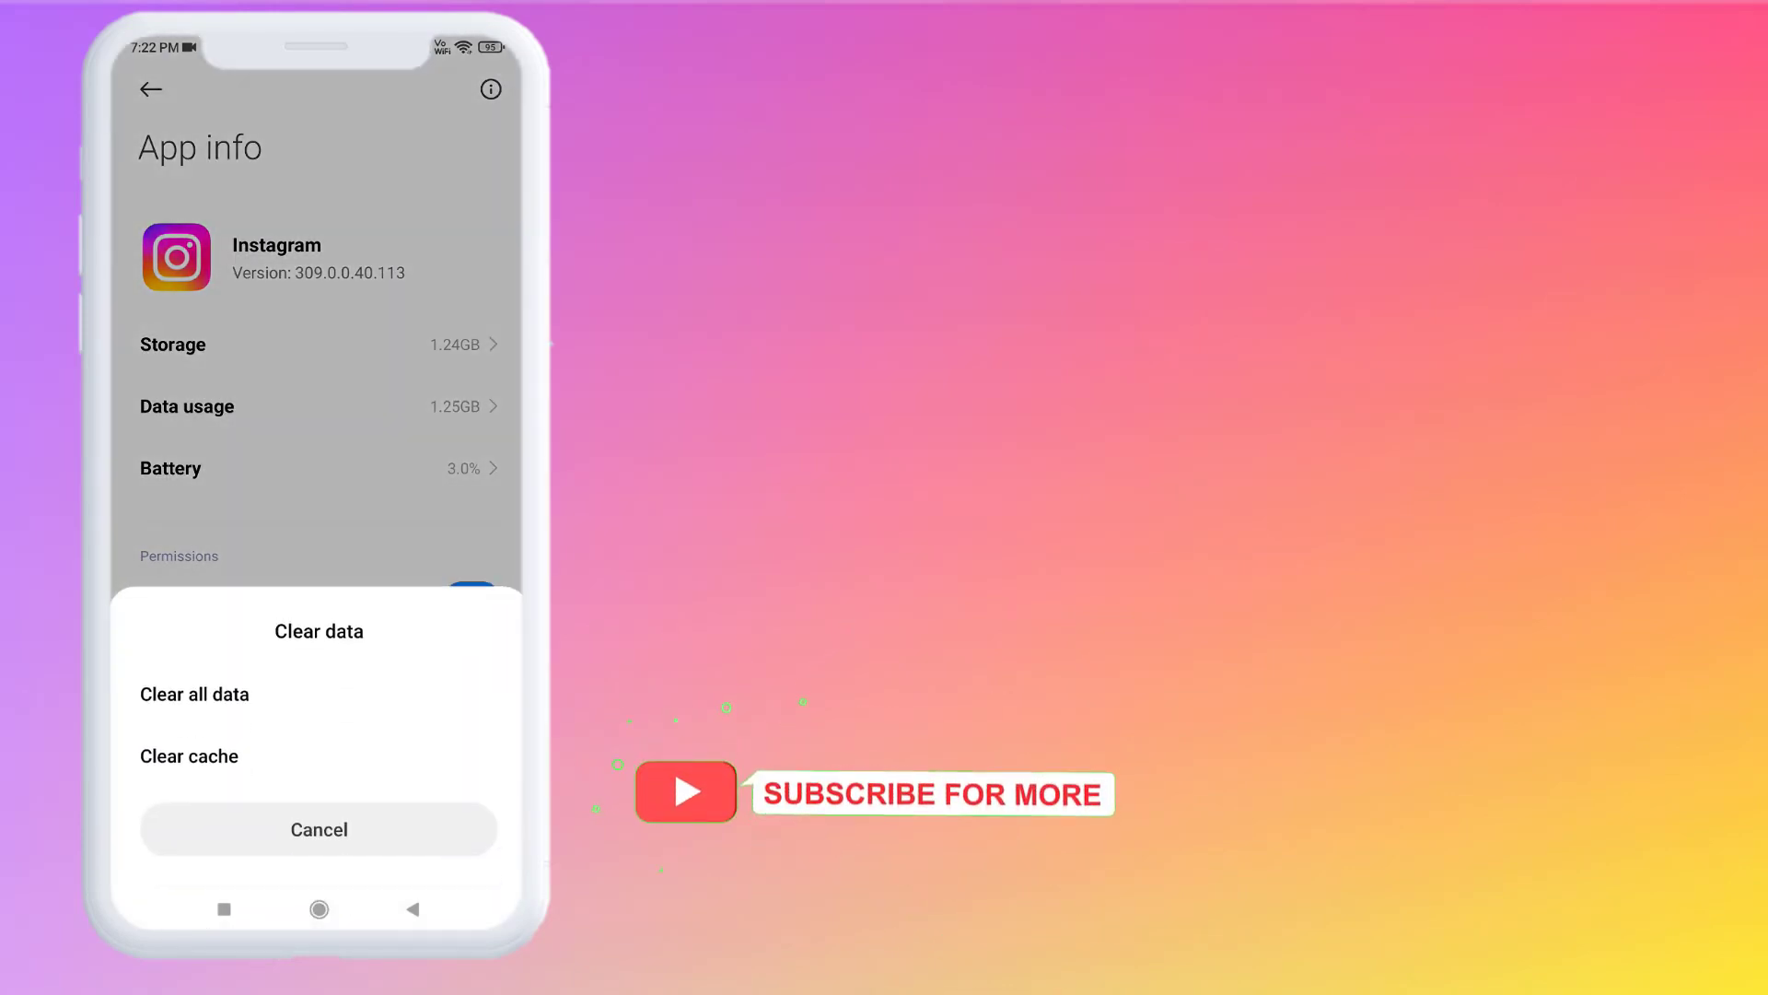
{"action": "left_click", "coordinate": [188, 757]}
{"action": "left_click", "coordinate": [411, 825]}
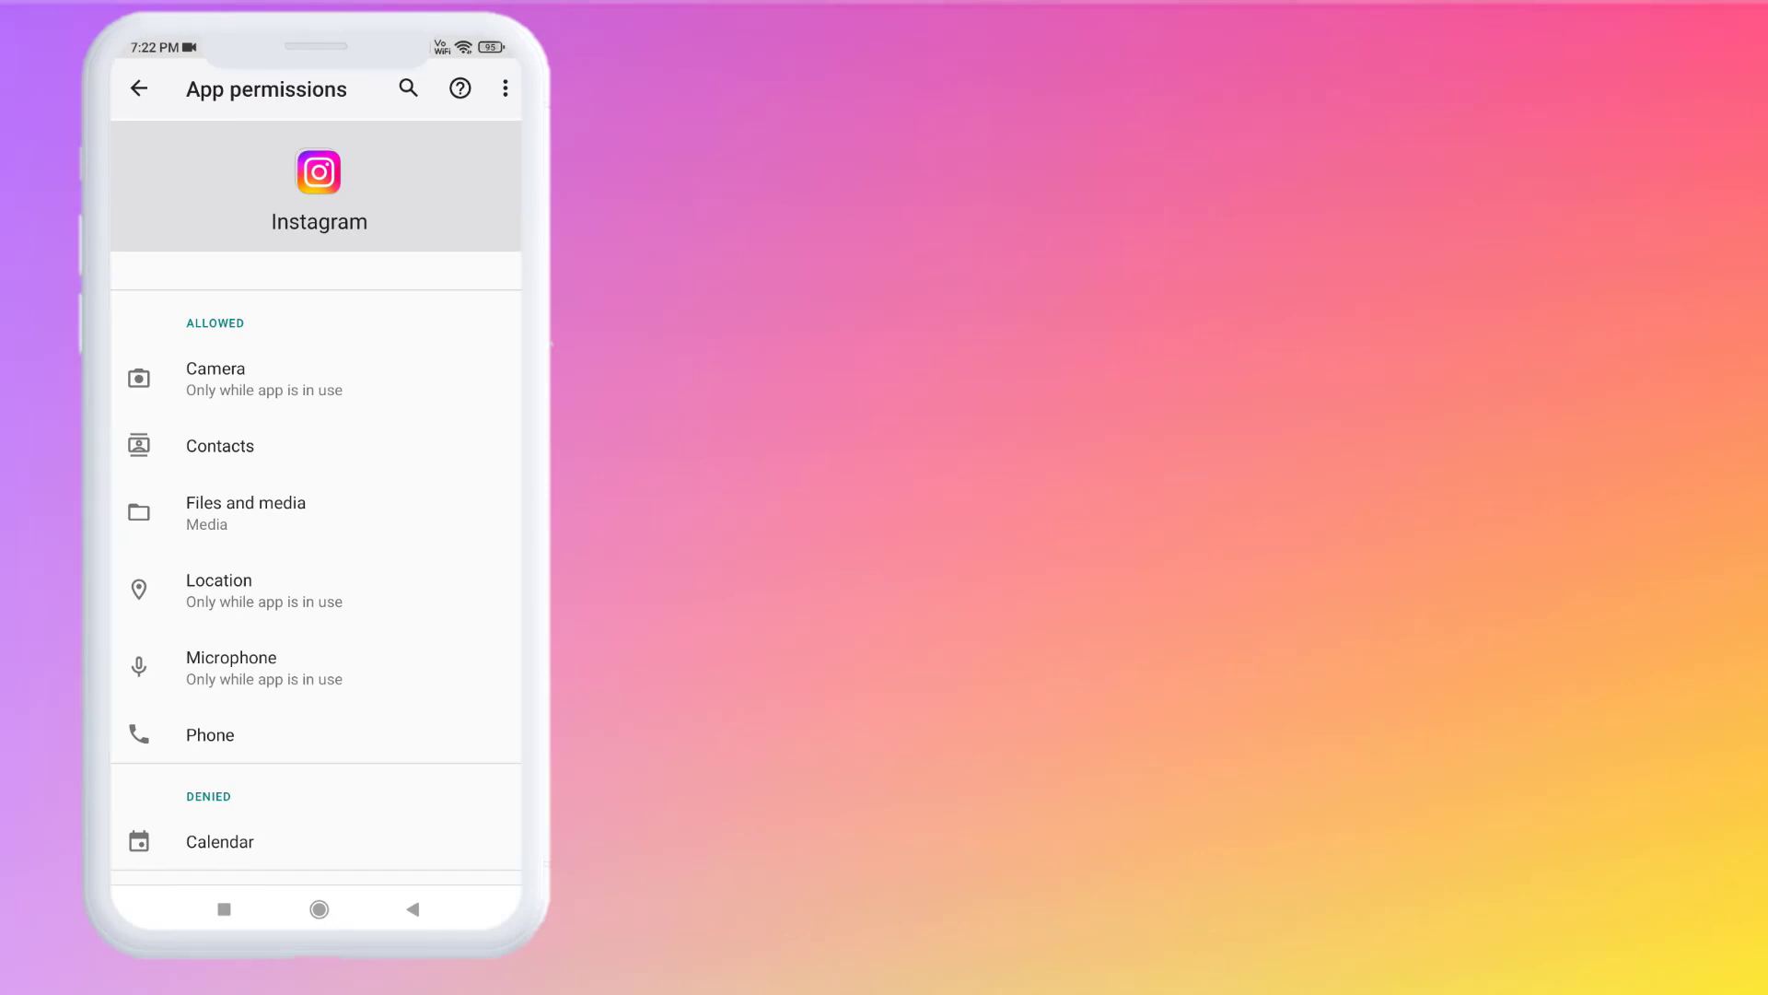
{"action": "left_click", "coordinate": [412, 909]}
{"action": "scroll", "coordinate": [317, 484], "scroll_direction": "down", "scroll_amount": 3}
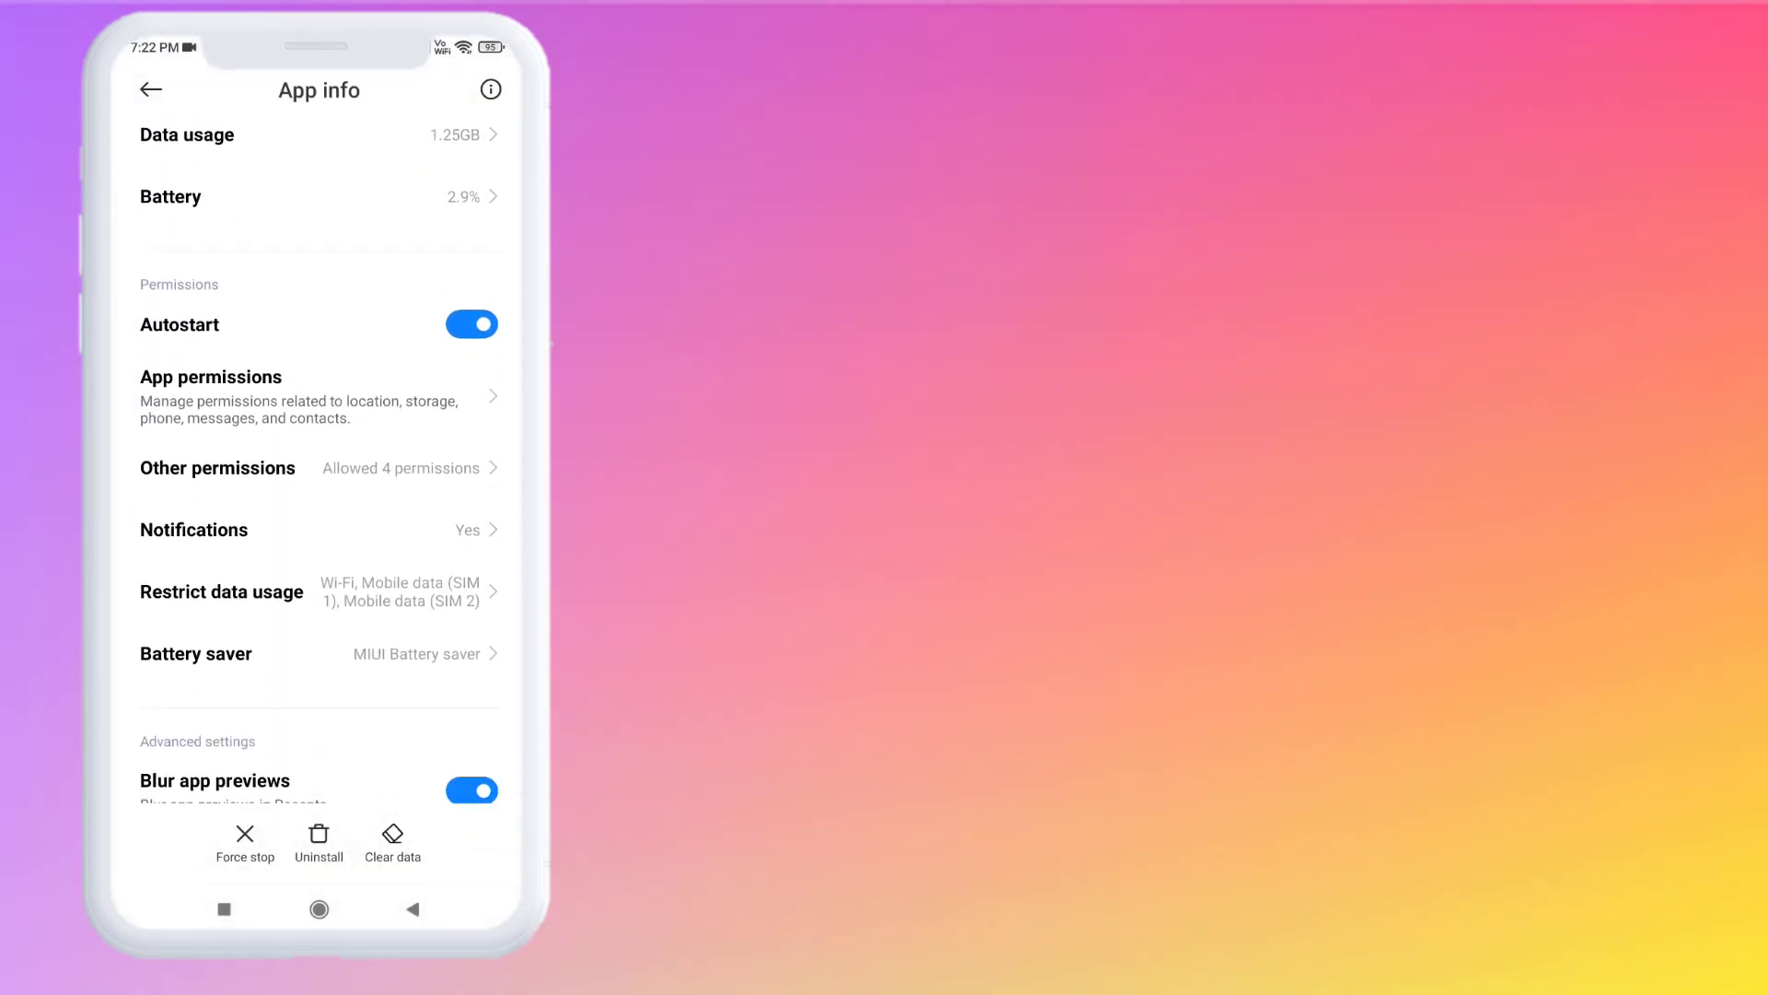
{"action": "left_click", "coordinate": [222, 591]}
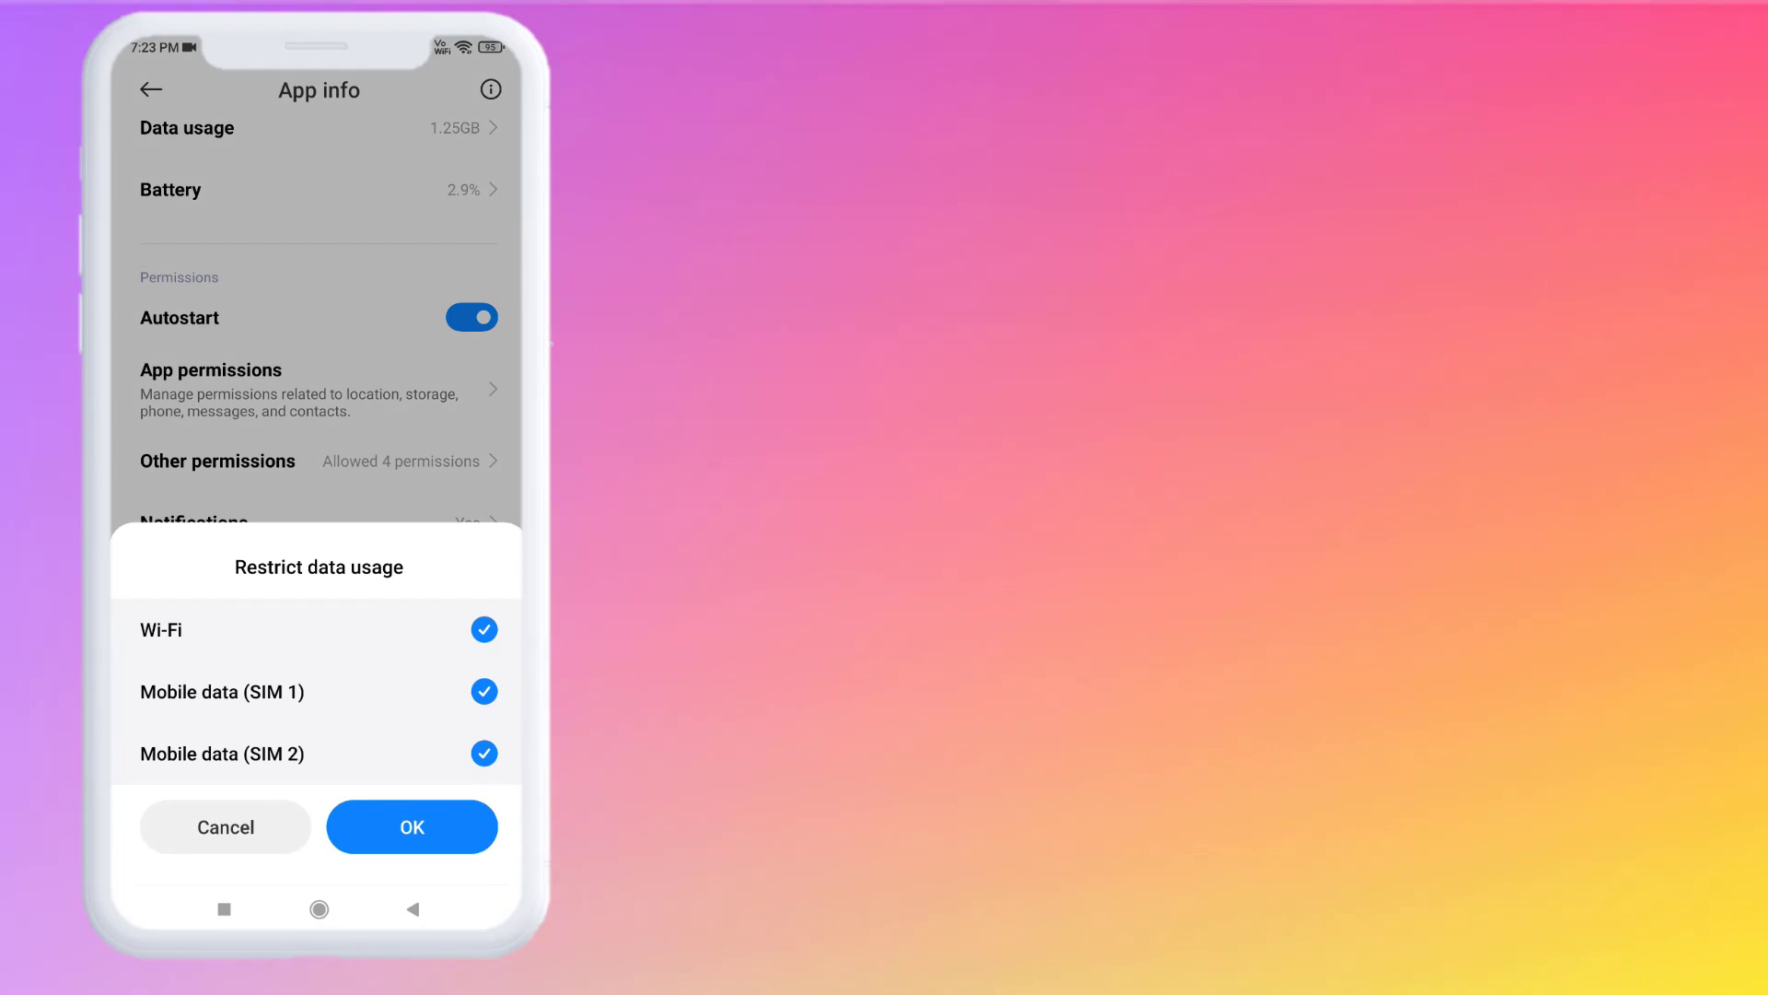